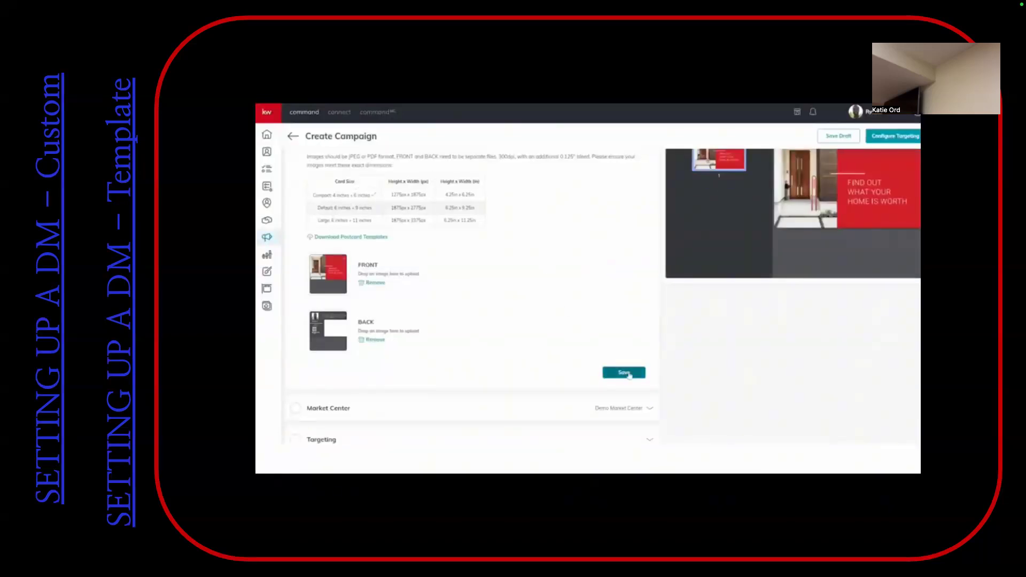
# Save the uploaded postcard images and complete the Market Center address with state TX and its ZIP code, accepting the corrected address
pyautogui.click(624, 372)
pyautogui.click(401, 233)
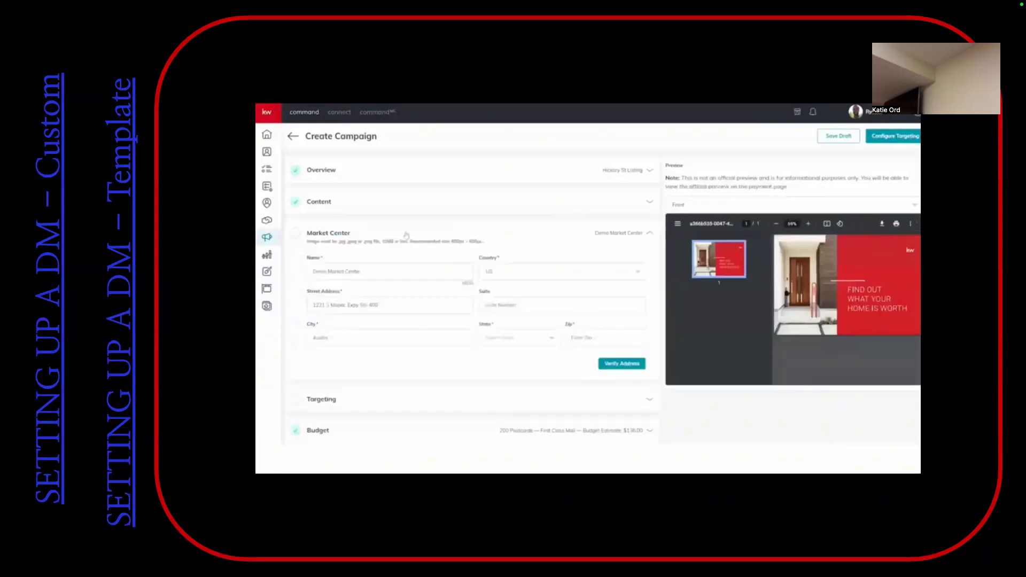
pyautogui.click(537, 342)
pyautogui.click(528, 348)
pyautogui.write('78746')
pyautogui.click(624, 365)
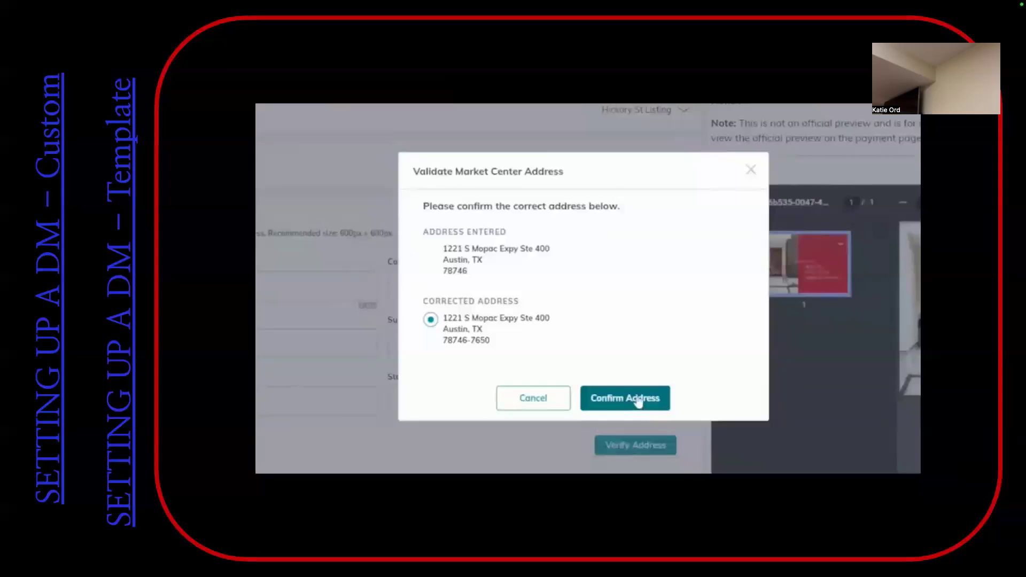
pyautogui.click(628, 401)
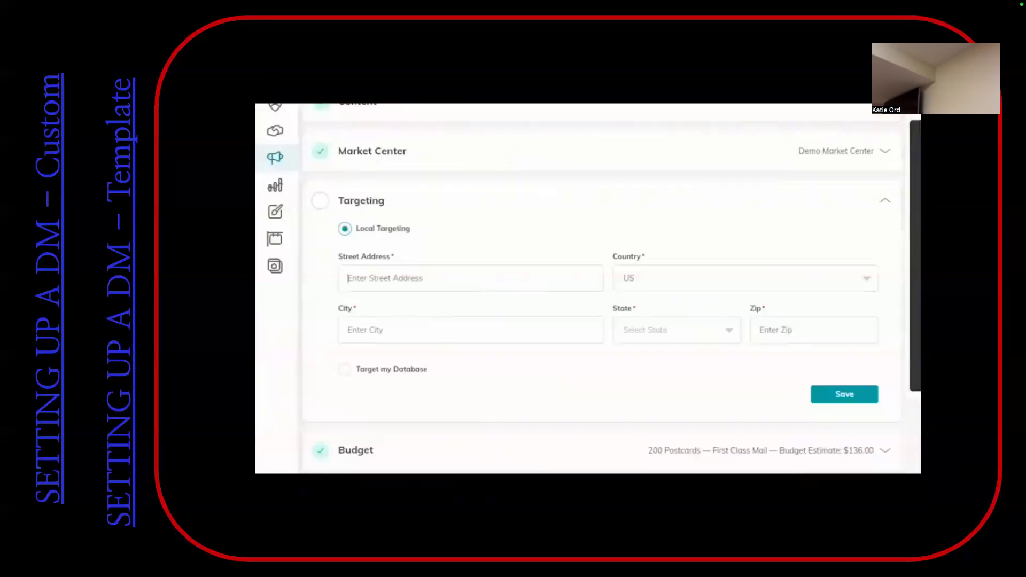
# Fill in the Local Targeting street address with the market center's address and collapse the completed Targeting section
pyautogui.write('1221 S Mopac Expy')
pyautogui.press('Tab')
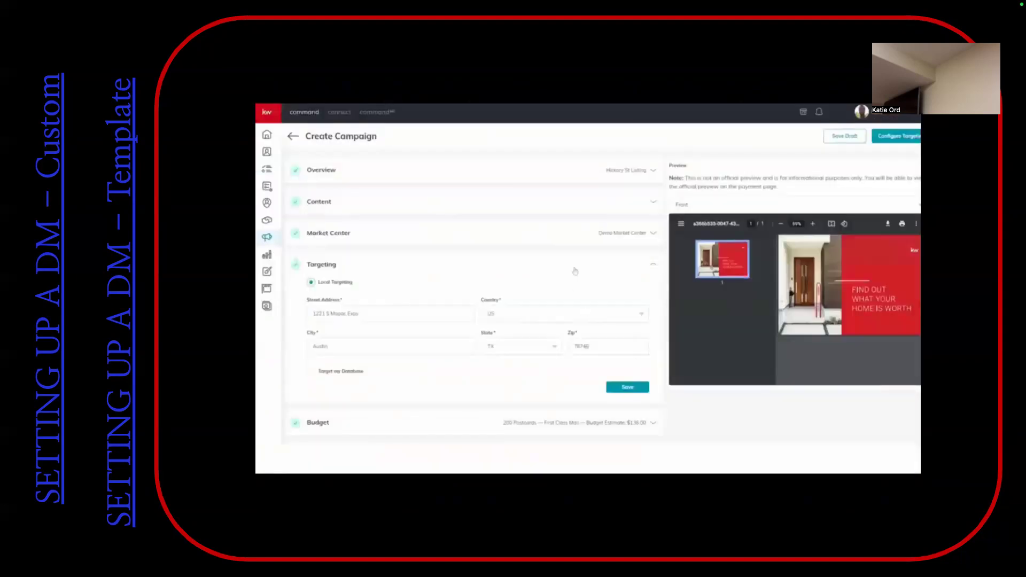
pyautogui.click(578, 266)
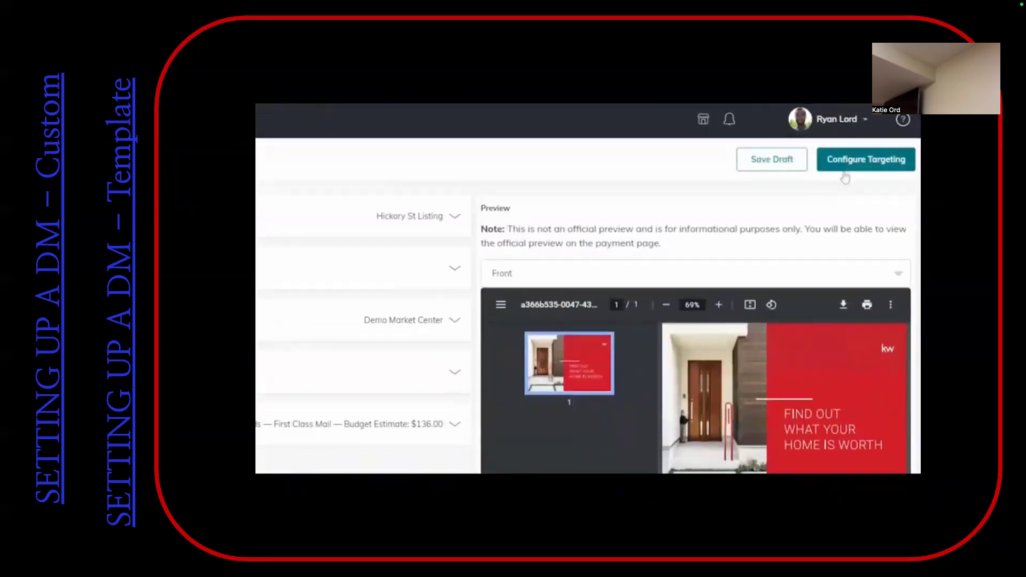
# Create the campaign and proceed to configuring its targeting
pyautogui.click(899, 171)
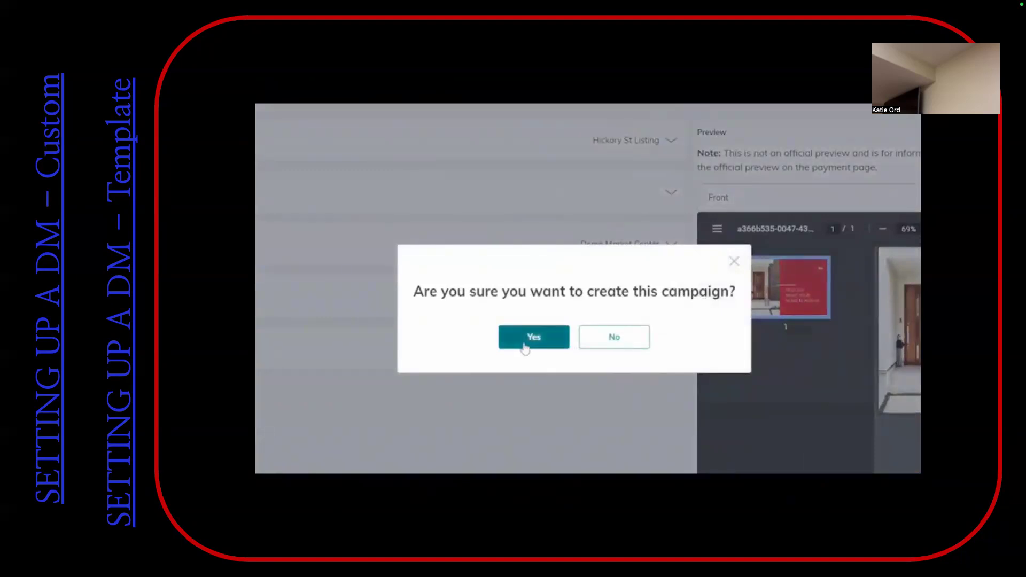
pyautogui.click(525, 346)
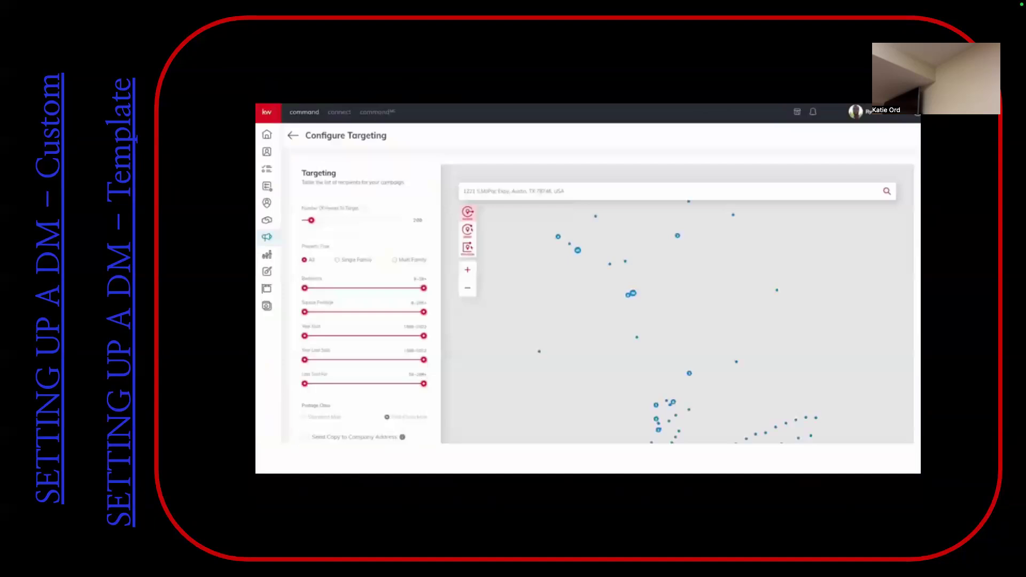
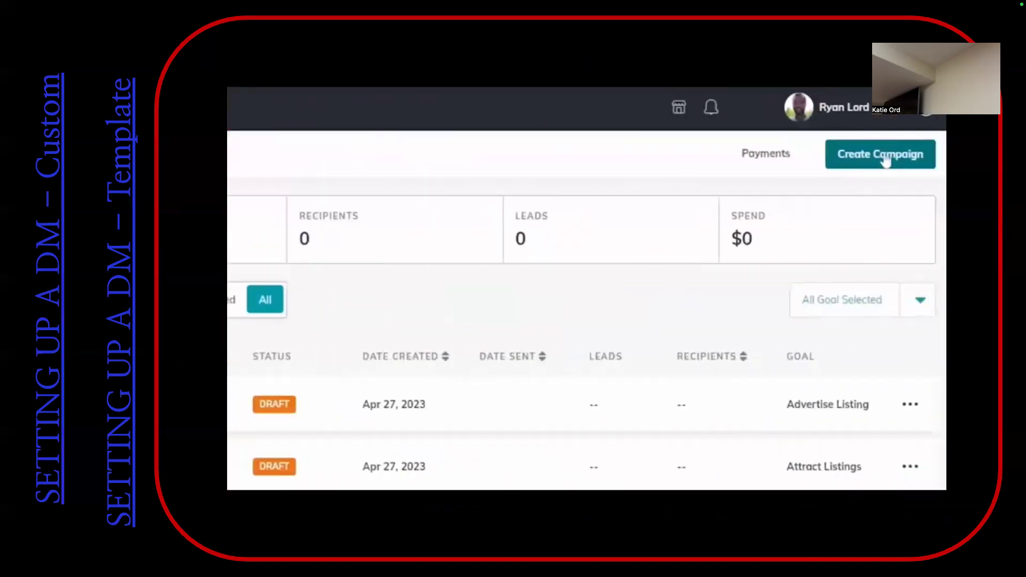
# Start a new Direct Mail campaign and name it "My Campaign"
pyautogui.click(885, 156)
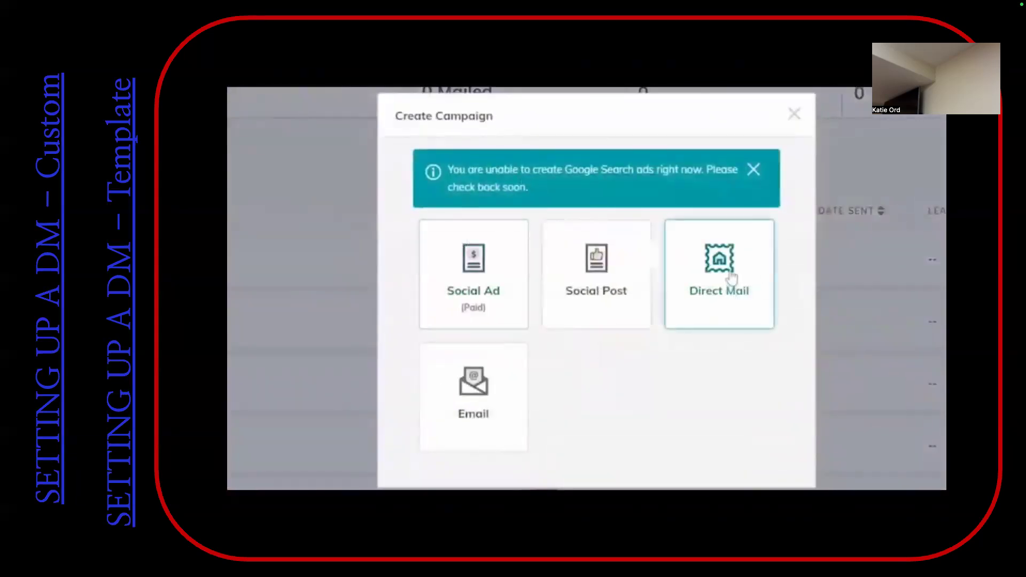
pyautogui.click(726, 286)
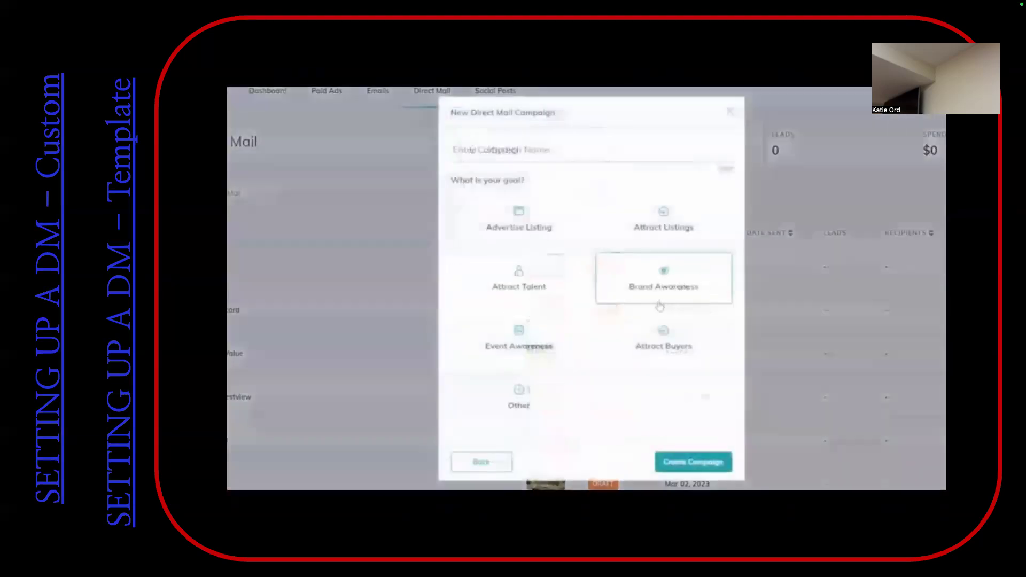
pyautogui.write('My Campaign')
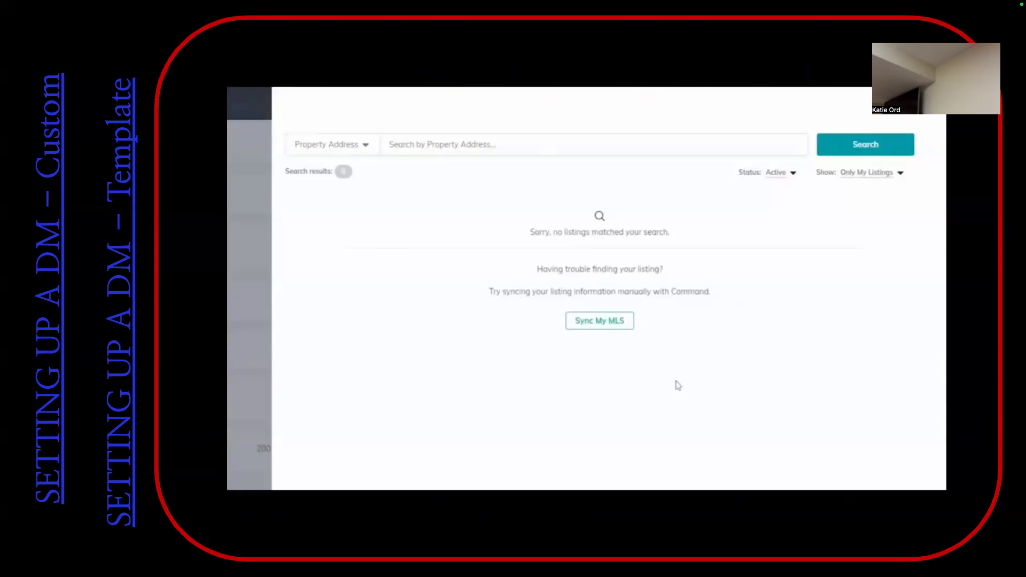
# Show all listings instead of only own ones and select the $414,900 listing in North Pole, AK
pyautogui.click(825, 172)
pyautogui.click(850, 188)
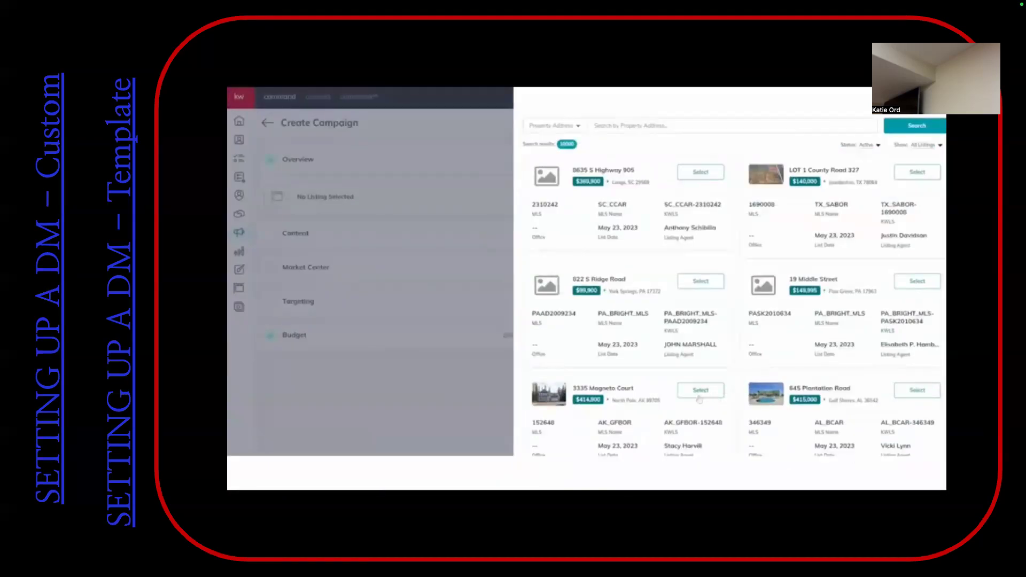
pyautogui.click(700, 391)
# Expand the Content section and set the postcard template to Default Template, 6 x 9 inches
pyautogui.click(413, 236)
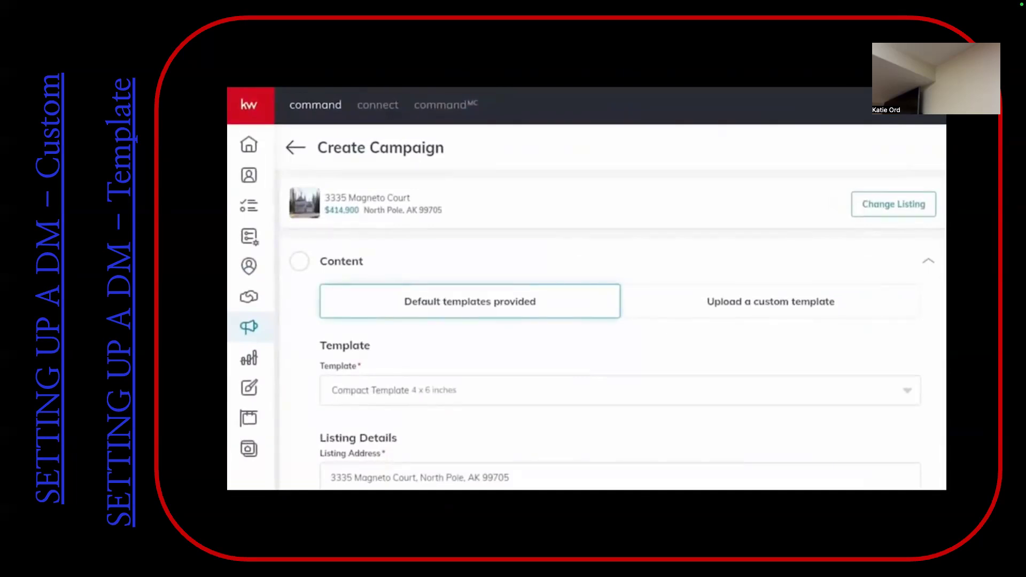
pyautogui.scroll(-2, 527, 354)
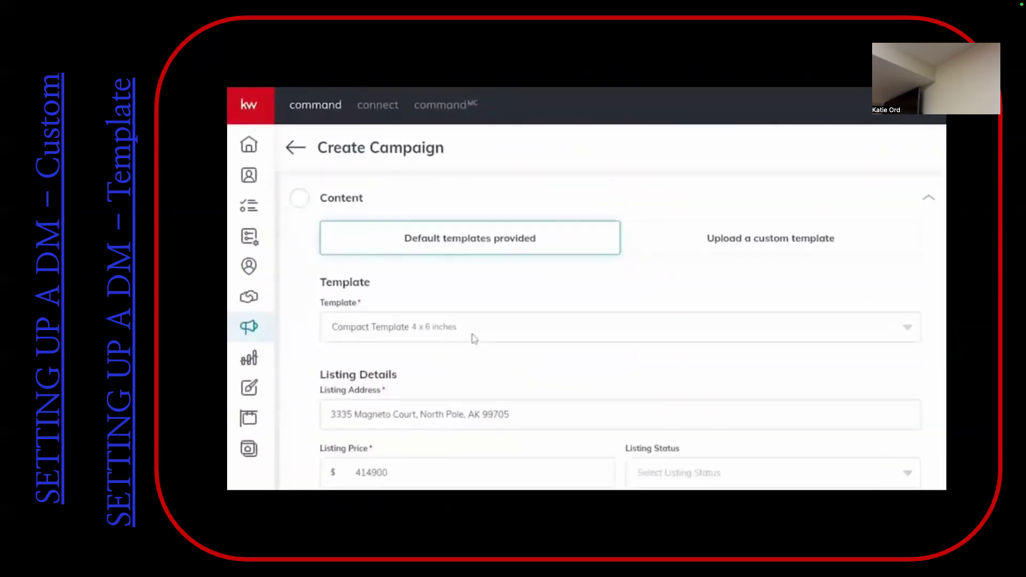
pyautogui.click(480, 333)
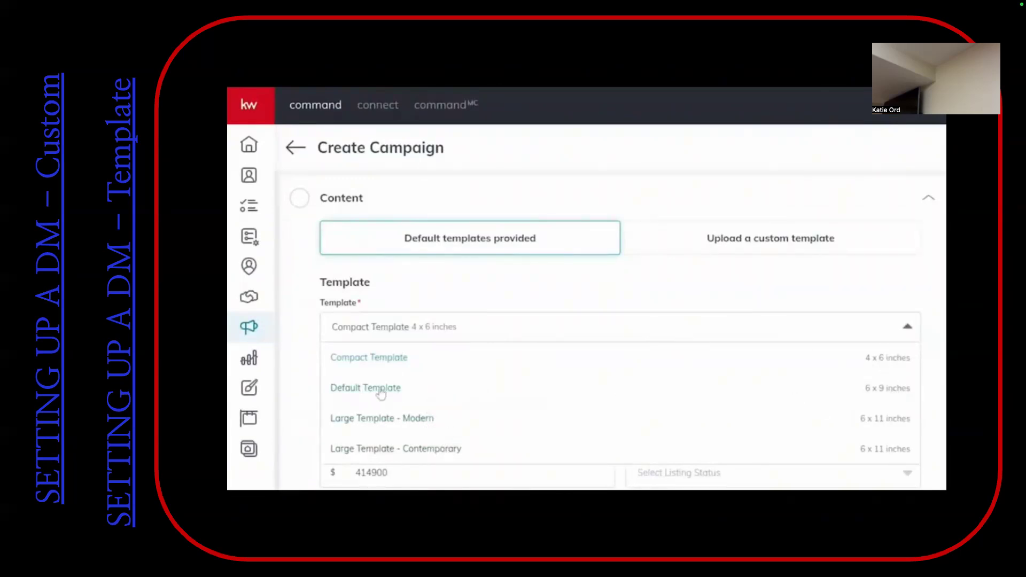
pyautogui.click(398, 394)
pyautogui.scroll(-1, 772, 356)
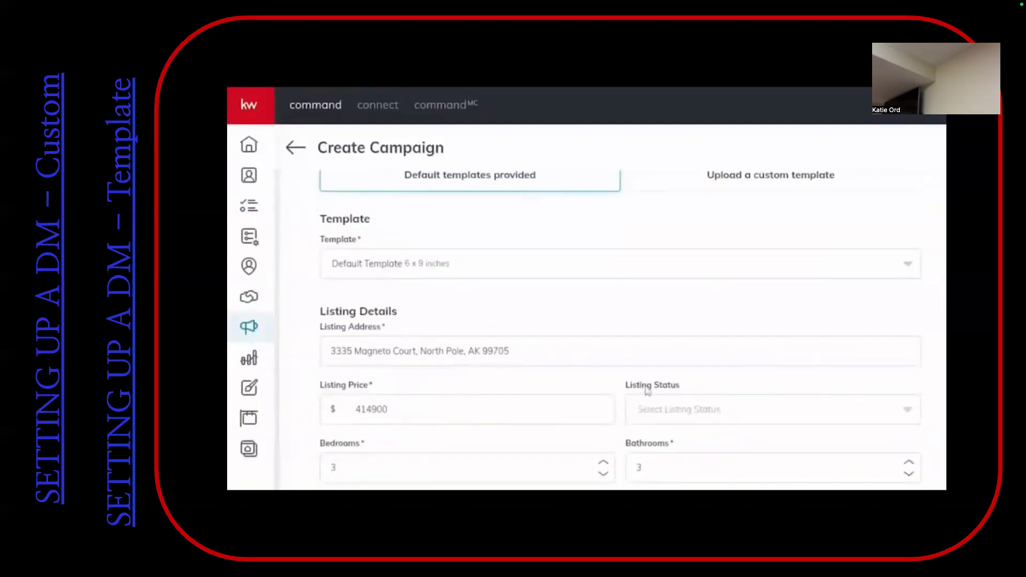
# Set the Listing Status in the Listing Details to JUST SOLD
pyautogui.scroll(-2, 666, 417)
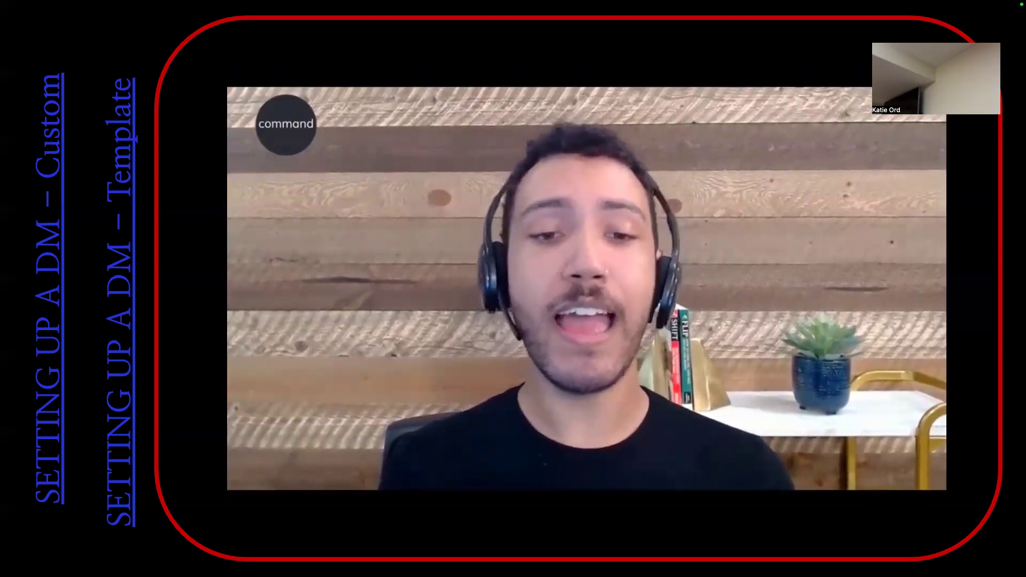
pyautogui.click(732, 261)
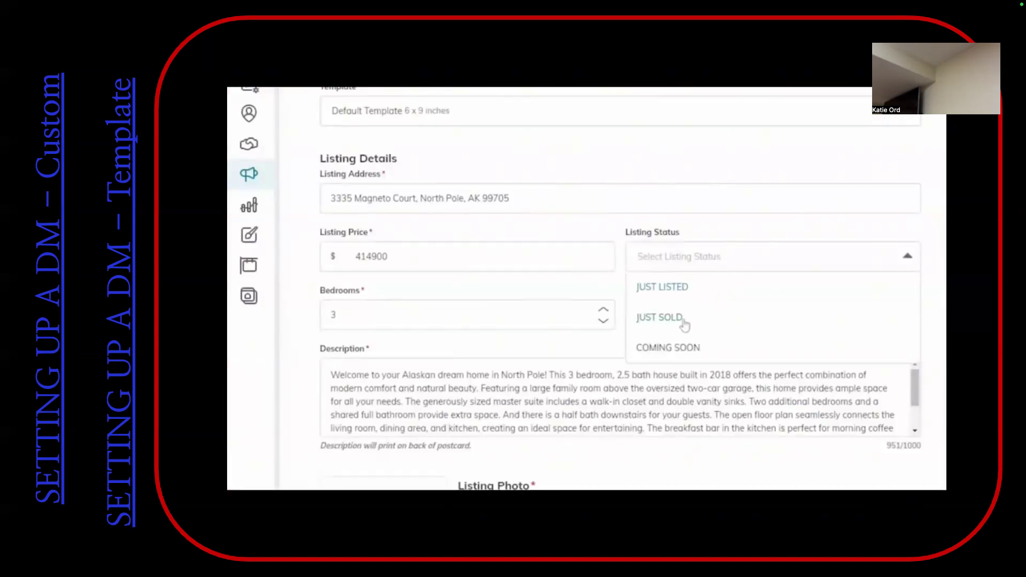
pyautogui.click(660, 317)
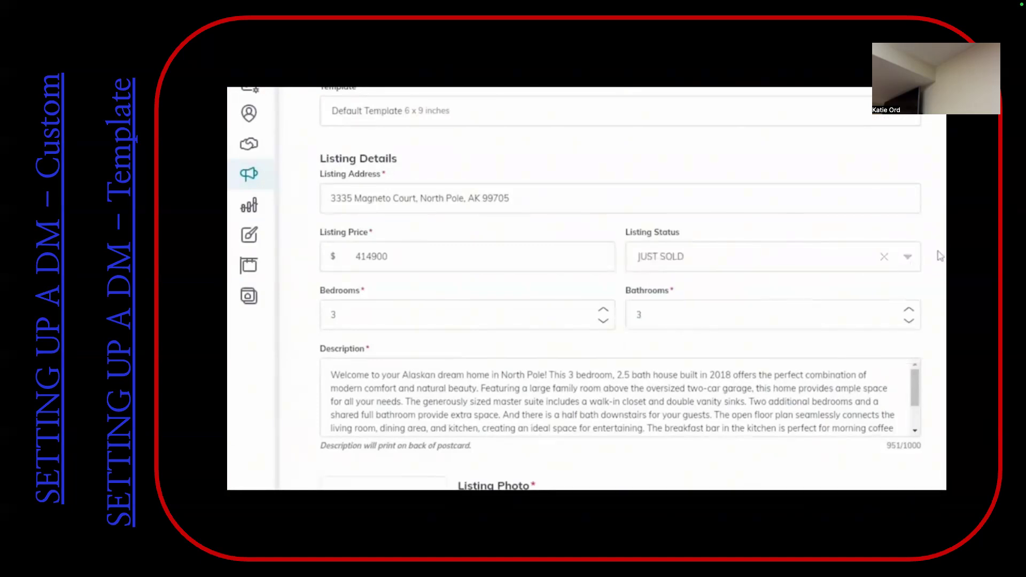
# Use the house's exterior front image from the existing listing images as the Listing Photo and save the Content section
pyautogui.scroll(-4, 941, 273)
pyautogui.scroll(-1, 940, 256)
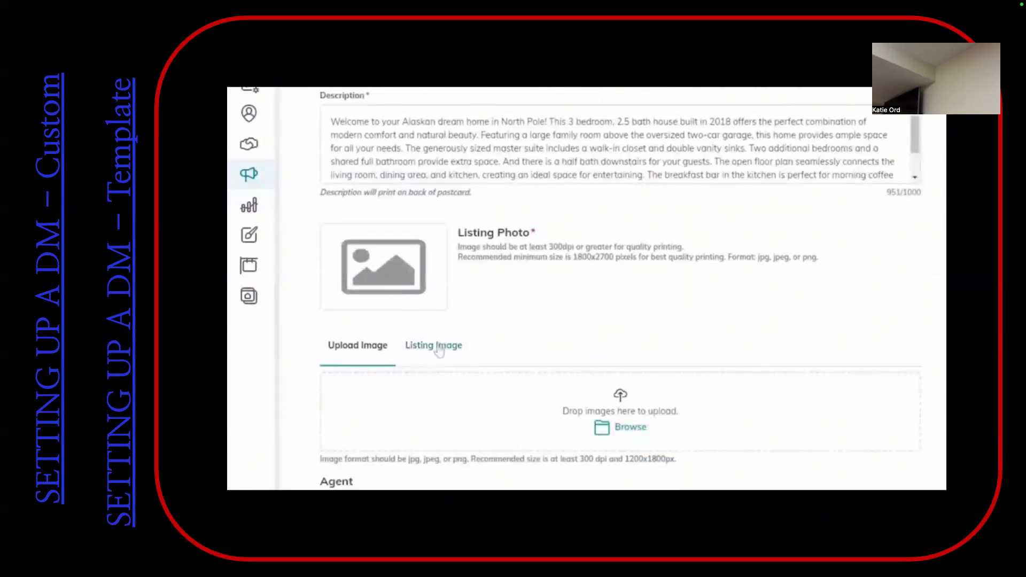
pyautogui.click(438, 348)
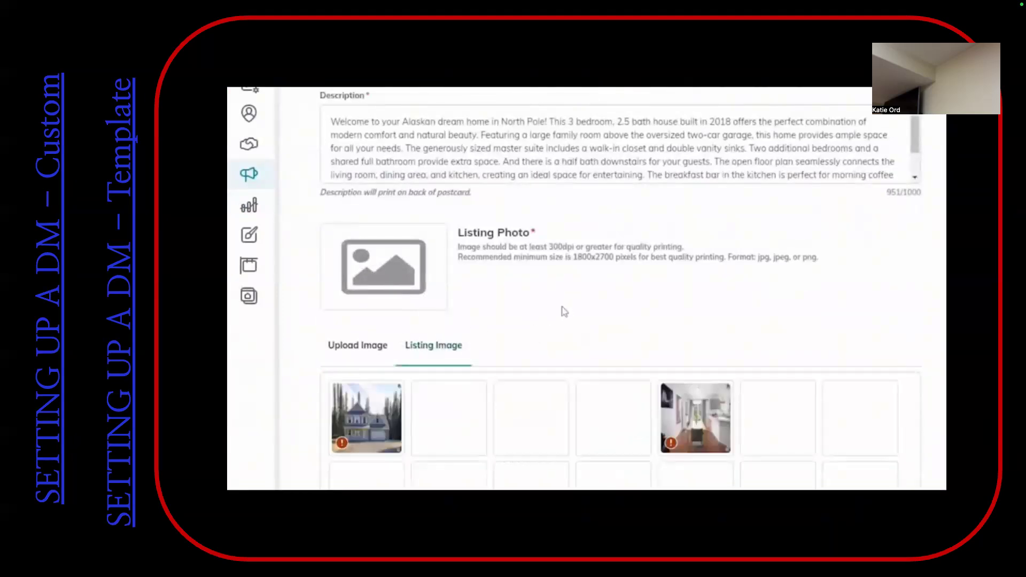
pyautogui.scroll(-1, 632, 297)
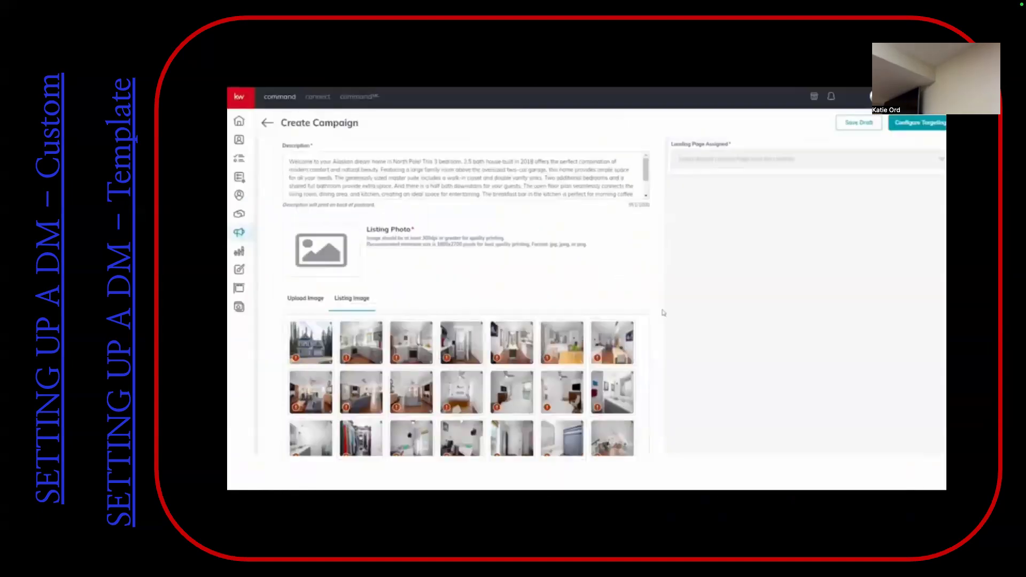
pyautogui.scroll(6, 656, 311)
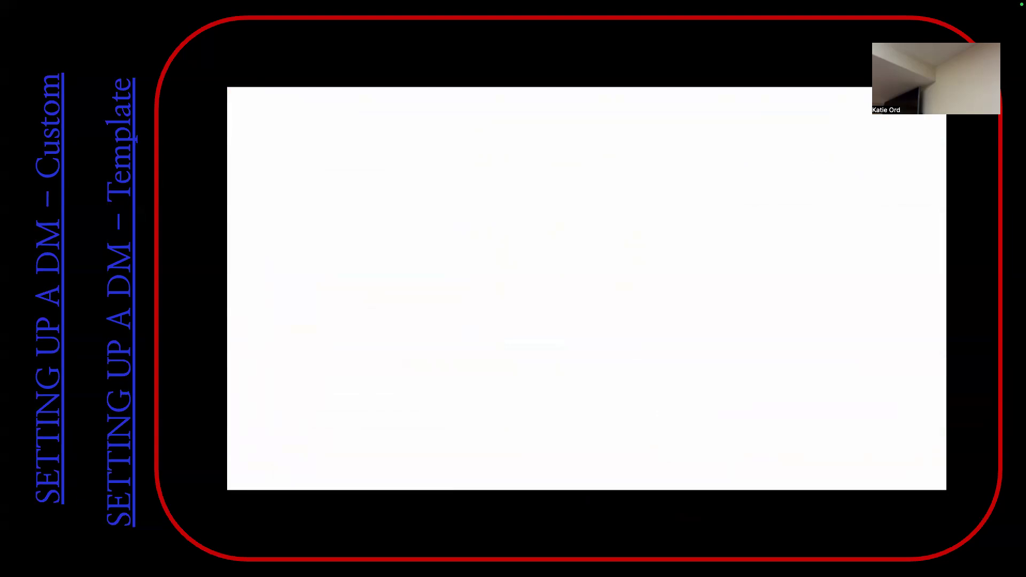
pyautogui.scroll(-5, 658, 258)
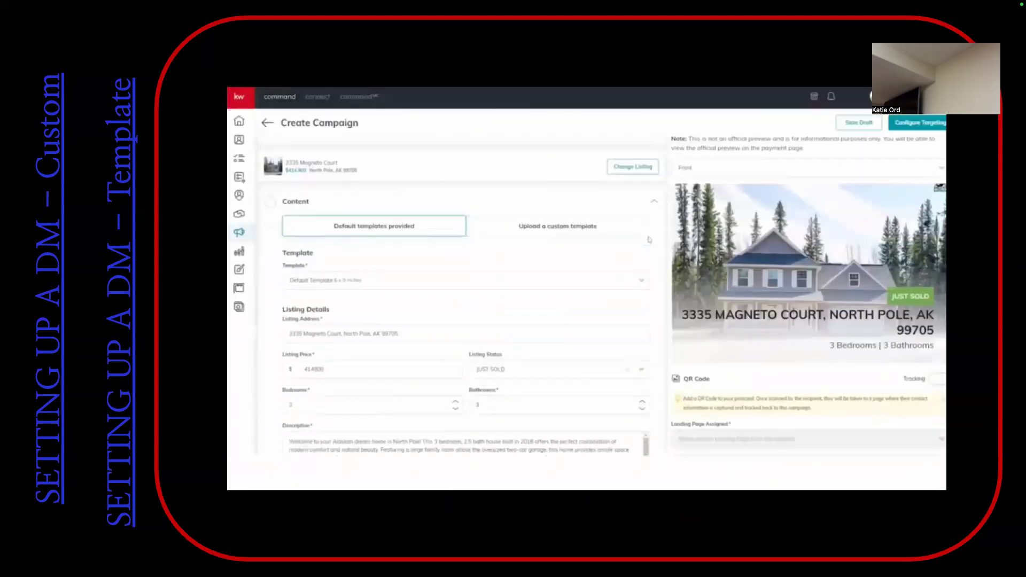
pyautogui.scroll(-10, 658, 258)
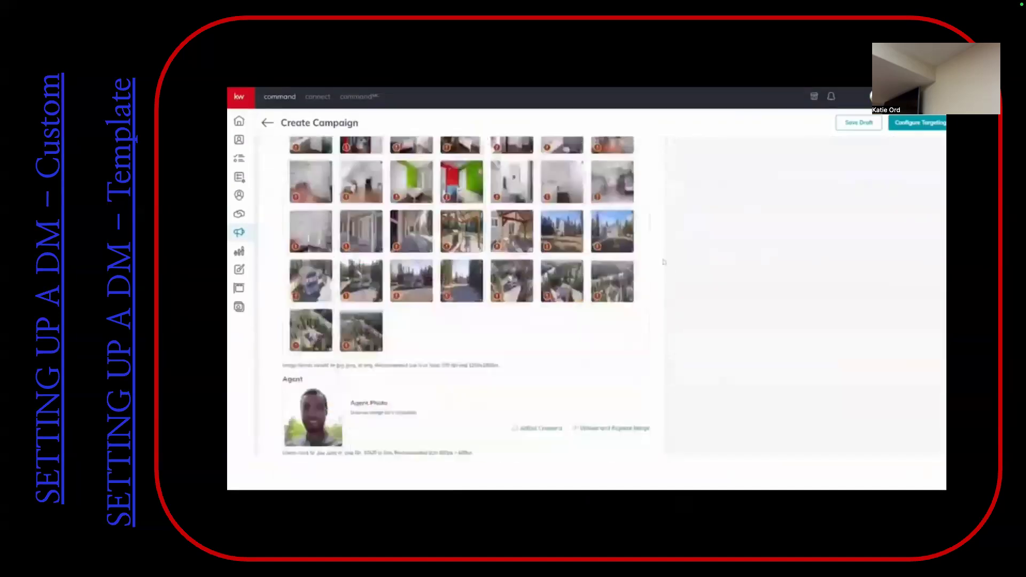
pyautogui.click(630, 393)
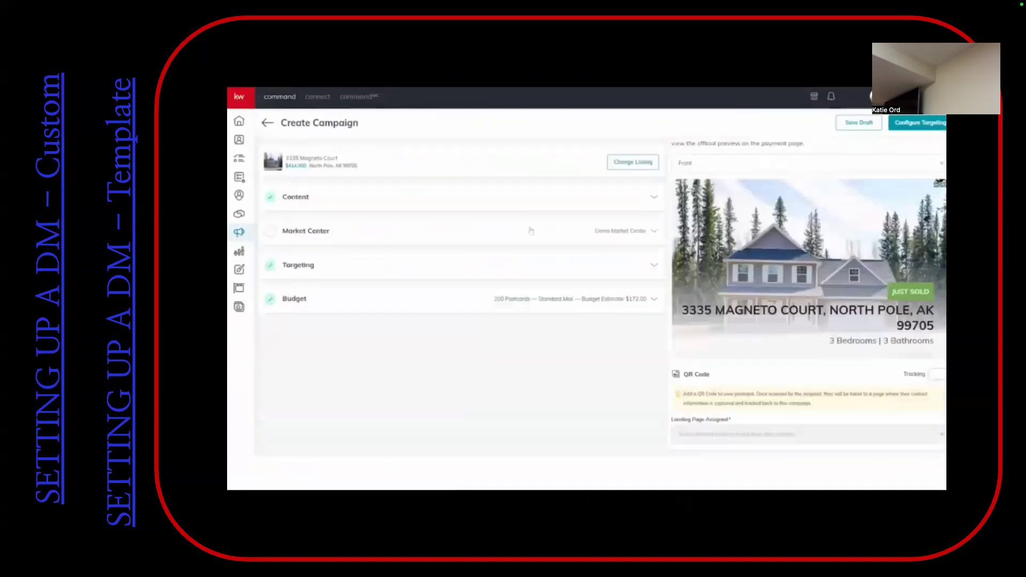
# Complete the Market Center address with state TX and its ZIP code, verify it, and accept the corrected address
pyautogui.click(560, 231)
pyautogui.scroll(-2, 550, 255)
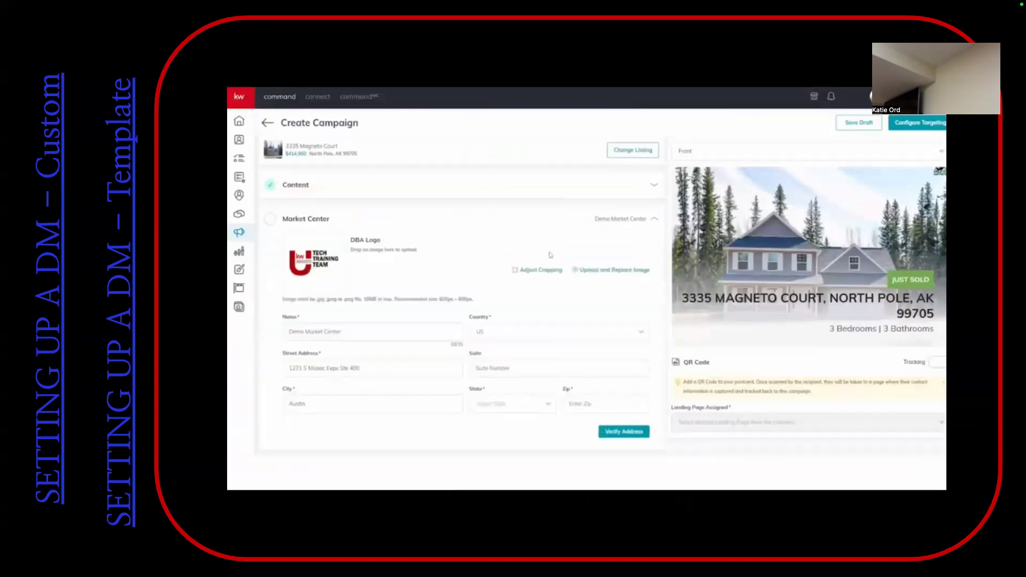
pyautogui.click(537, 338)
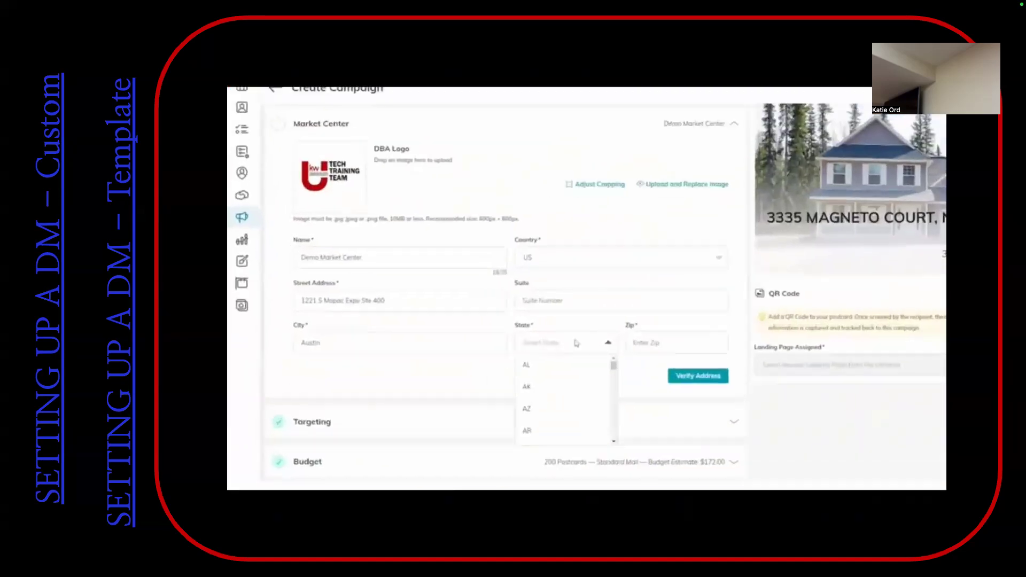
pyautogui.write('tx')
pyautogui.click(612, 384)
pyautogui.write('78746')
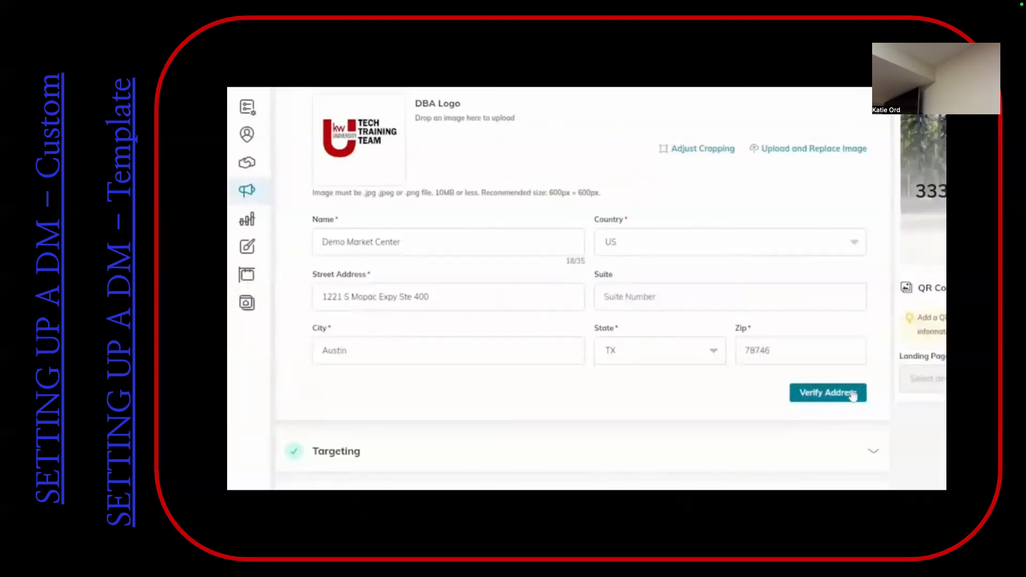
pyautogui.click(852, 394)
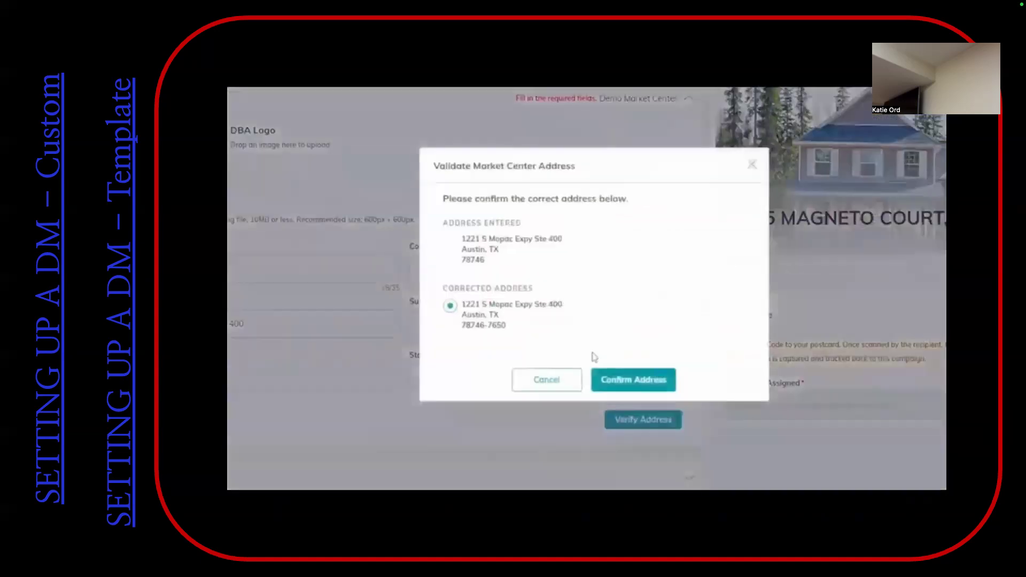
pyautogui.click(665, 381)
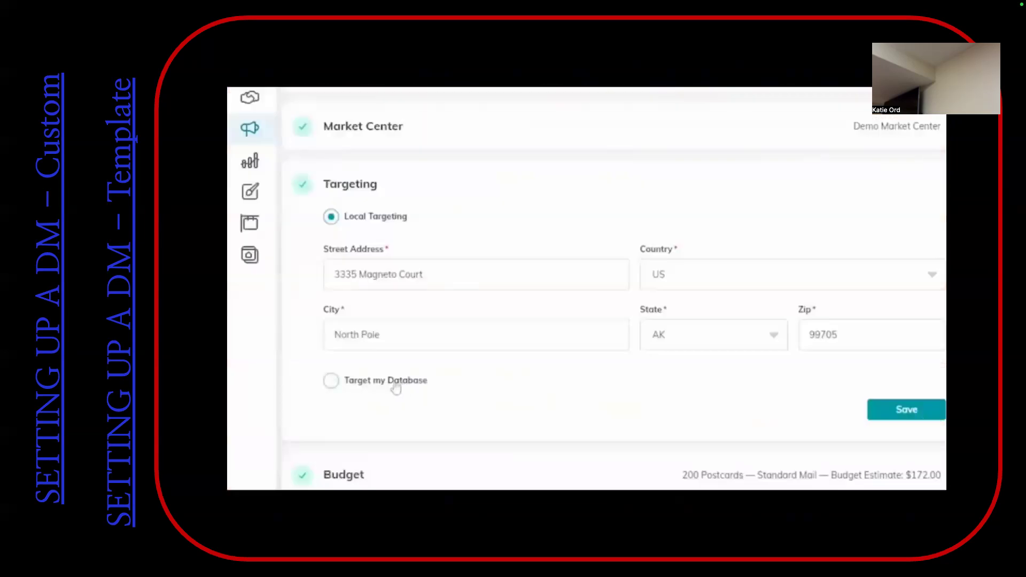
# Switch the targeting to Target my Database and add the first two contacts that have mailing addresses to the campaign
pyautogui.click(386, 383)
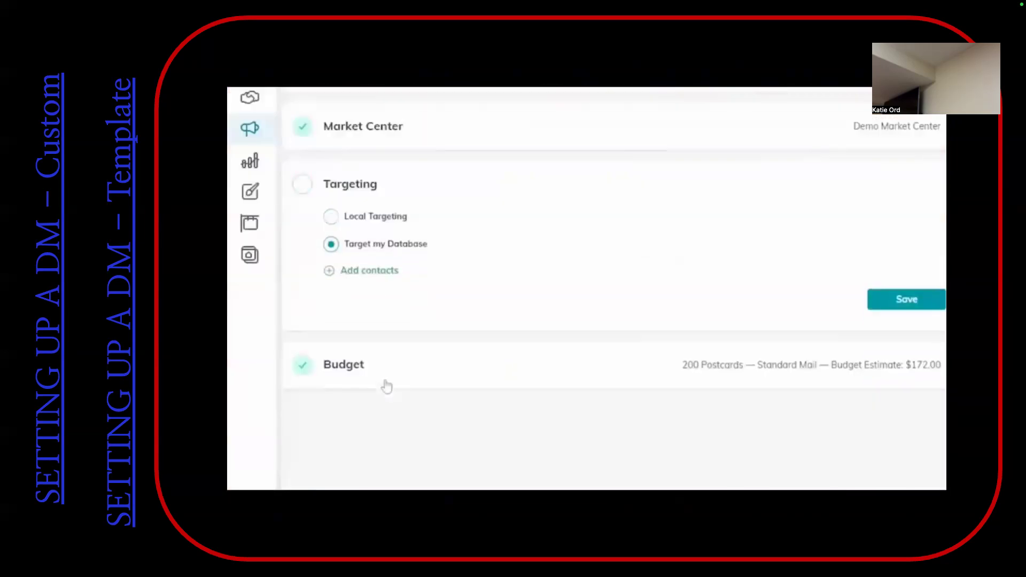
pyautogui.click(382, 274)
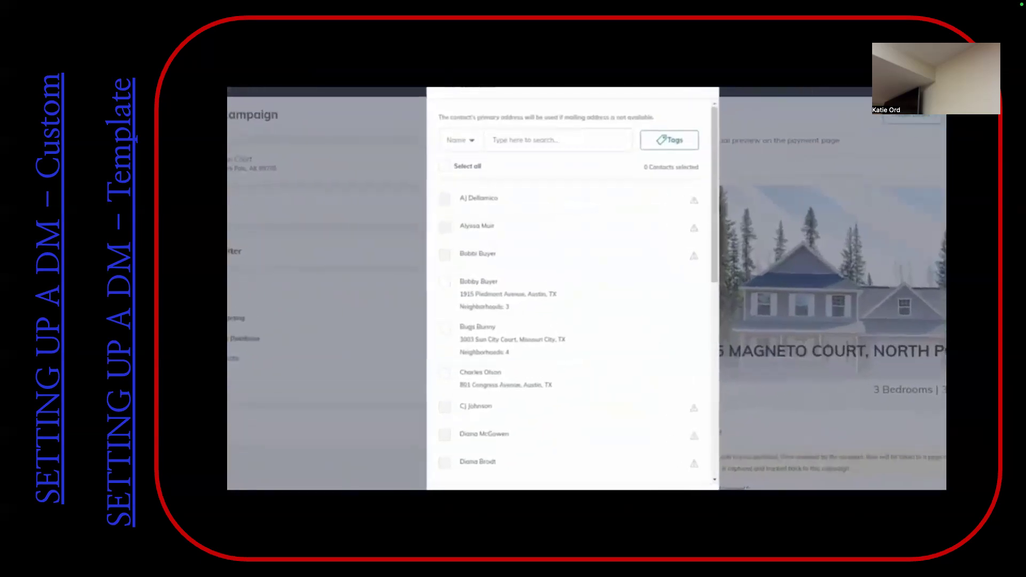
pyautogui.click(440, 304)
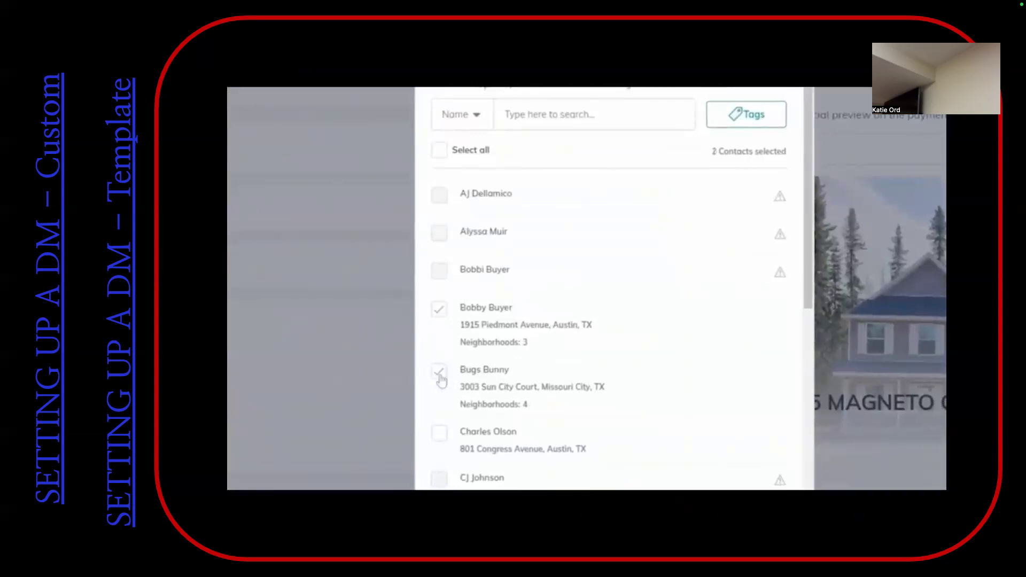
pyautogui.click(439, 374)
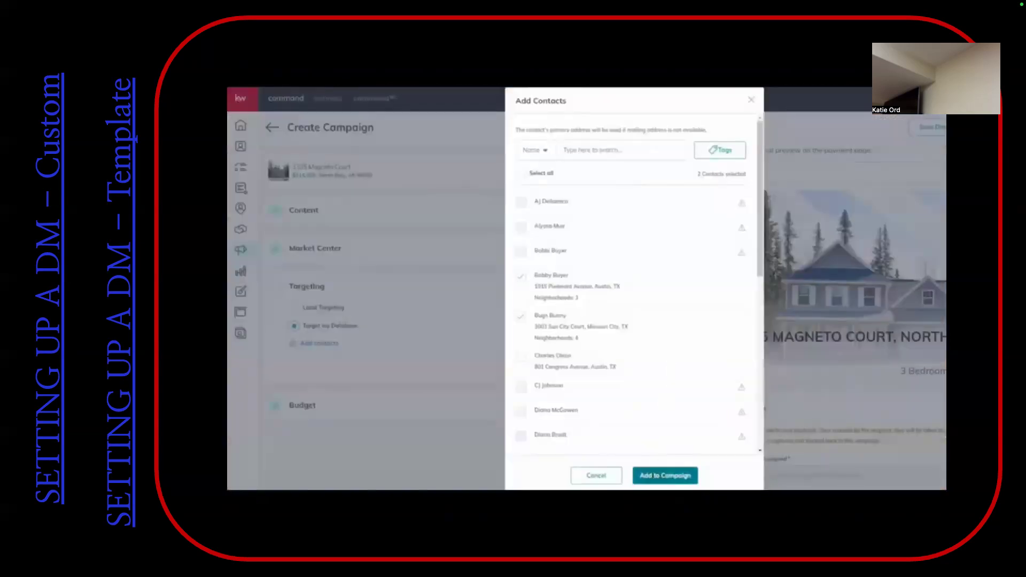
pyautogui.click(676, 476)
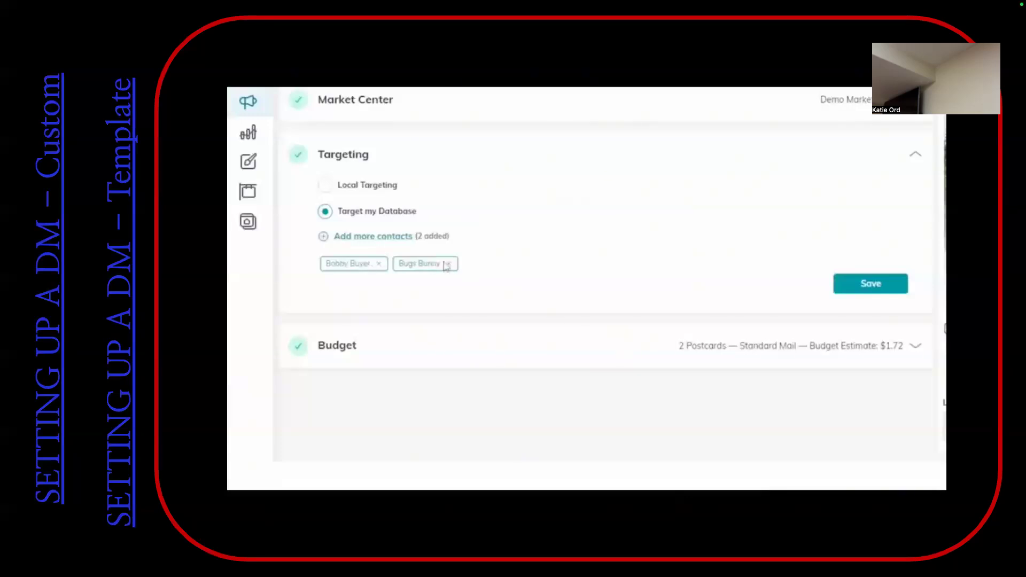
# Save the Budget settings and proceed to preview and payment, confirming the campaign's creation
pyautogui.click(807, 349)
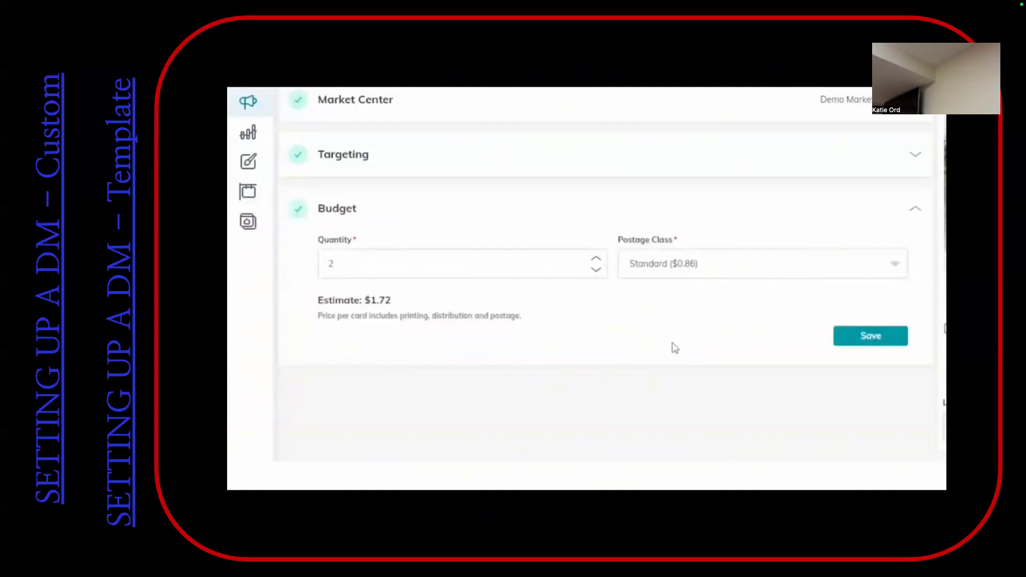
pyautogui.click(870, 337)
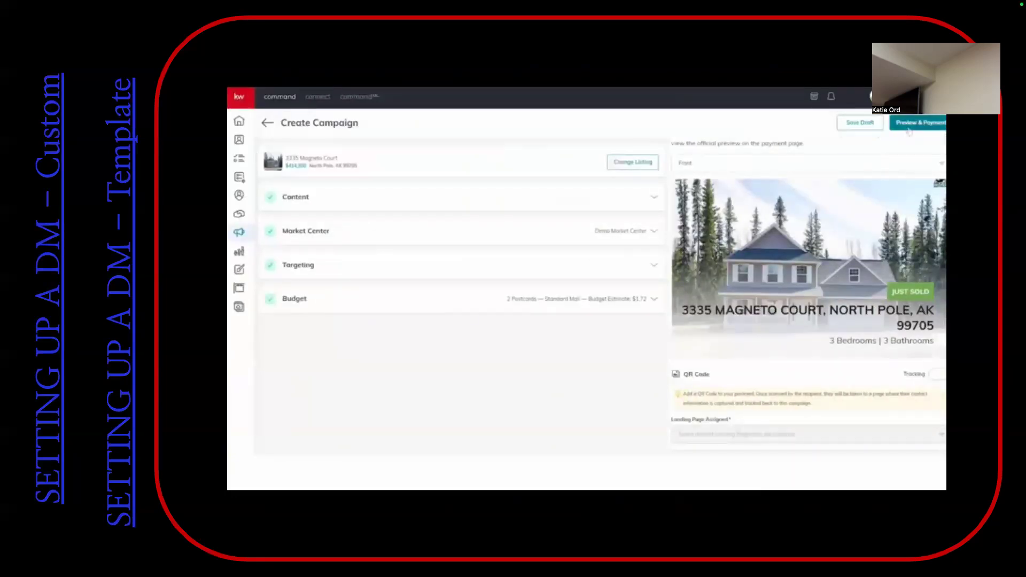
pyautogui.click(705, 163)
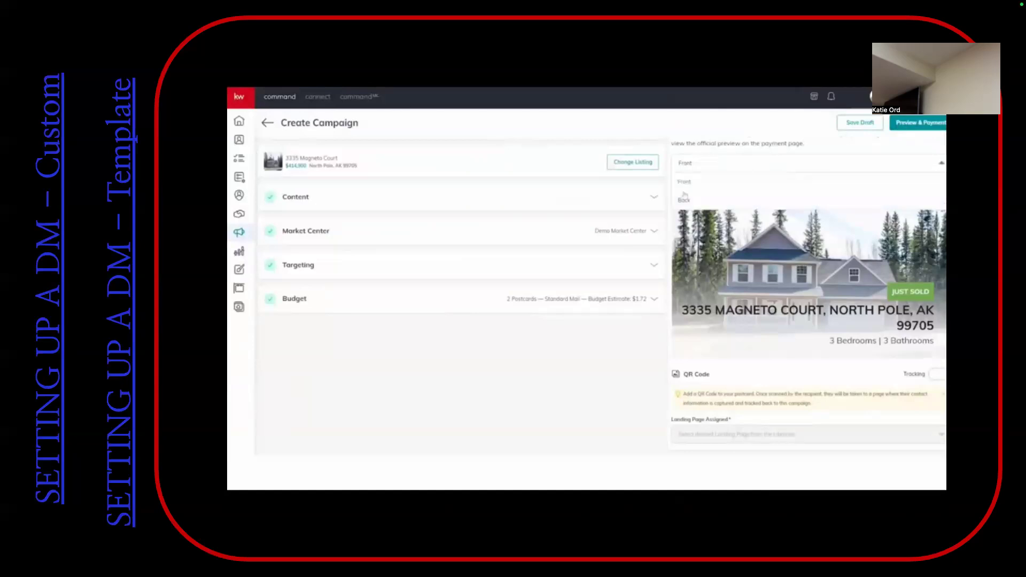
pyautogui.click(910, 126)
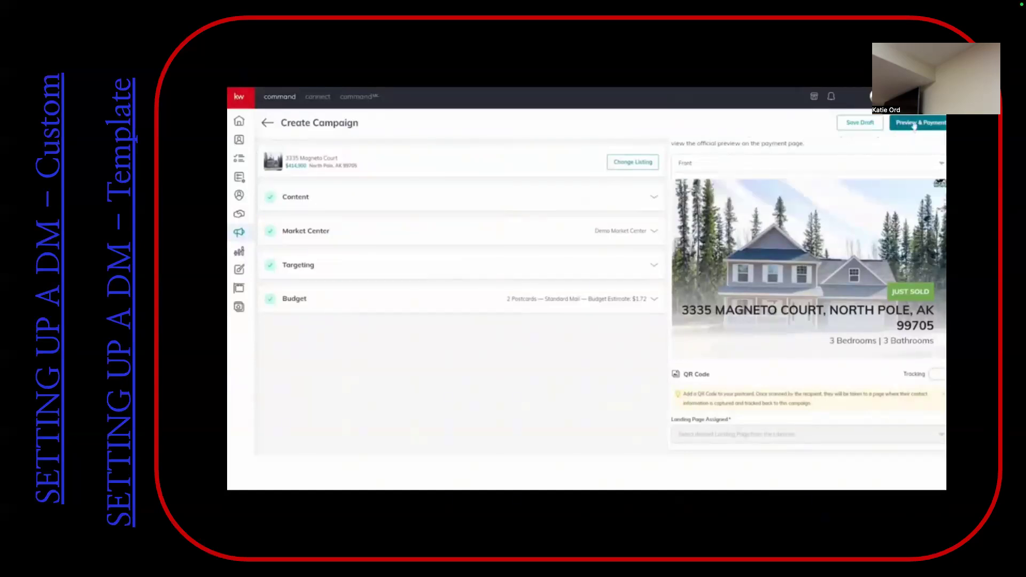
pyautogui.click(564, 290)
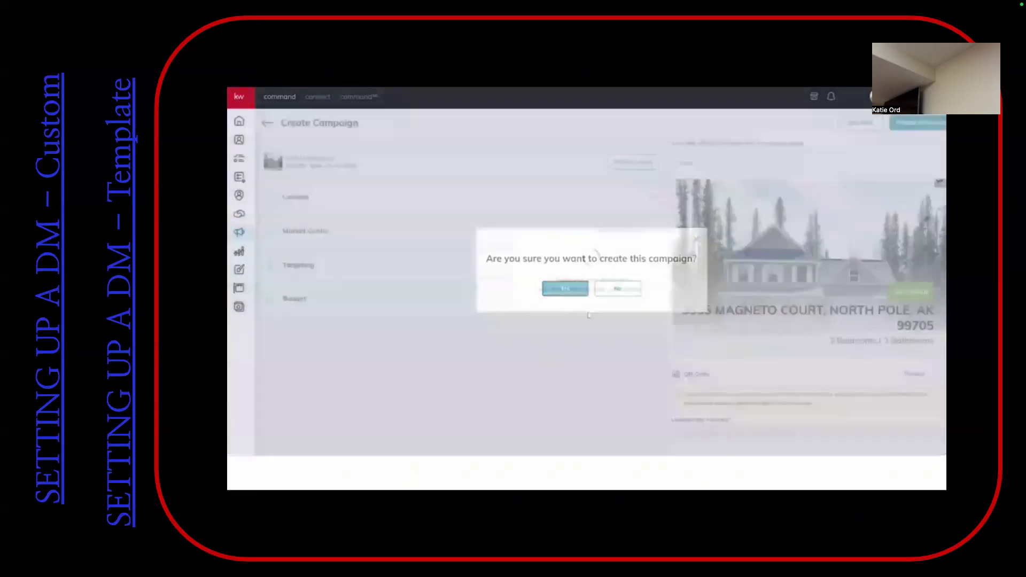